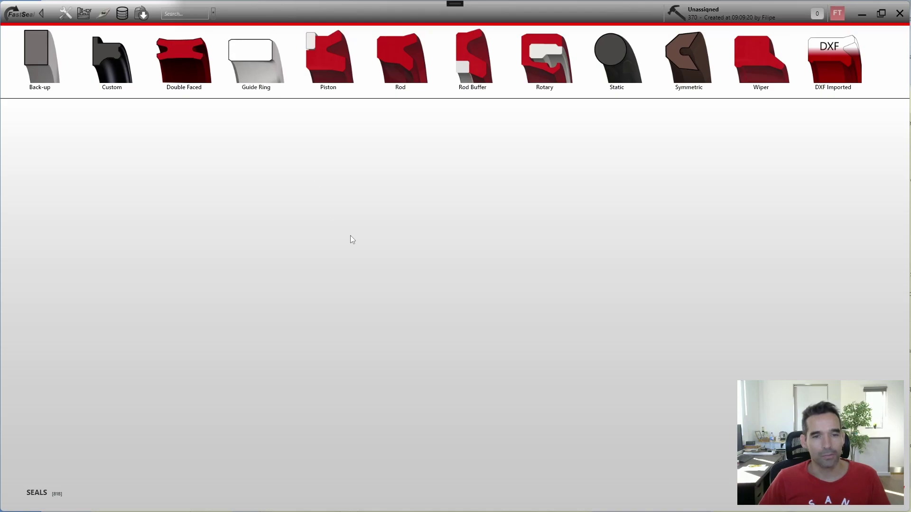
# Step: Go to the Web FastQuote settings page, which shows store demo-store as not existing
pyautogui.click(65, 14)
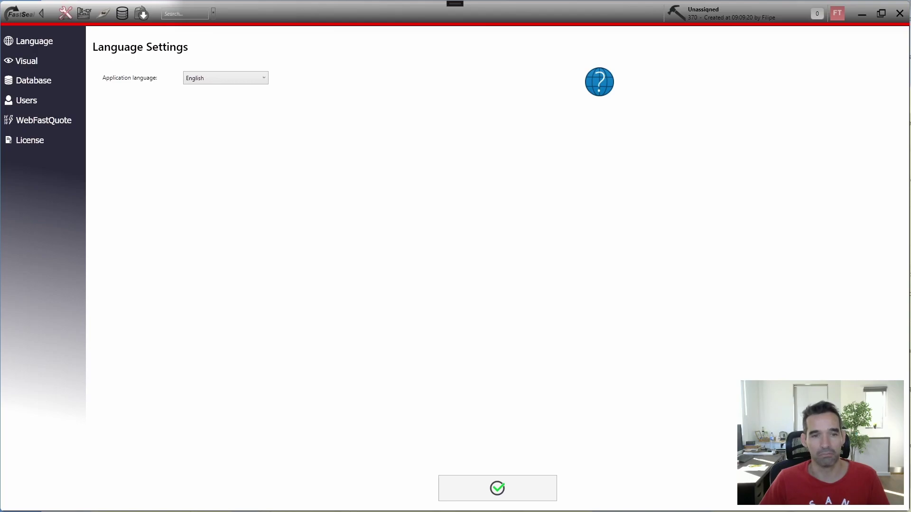
pyautogui.click(41, 123)
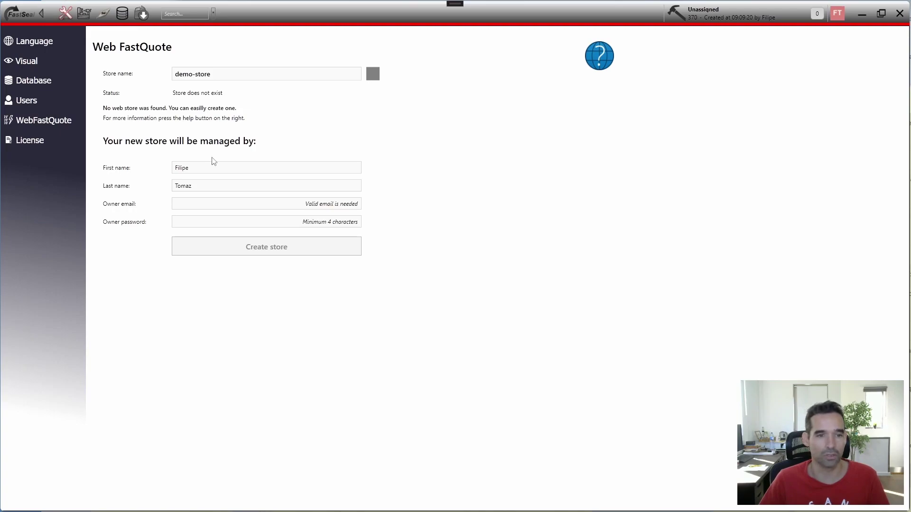
# Step: Fill in the owner's email and password in the new-store form, passing the name fields
pyautogui.click(207, 172)
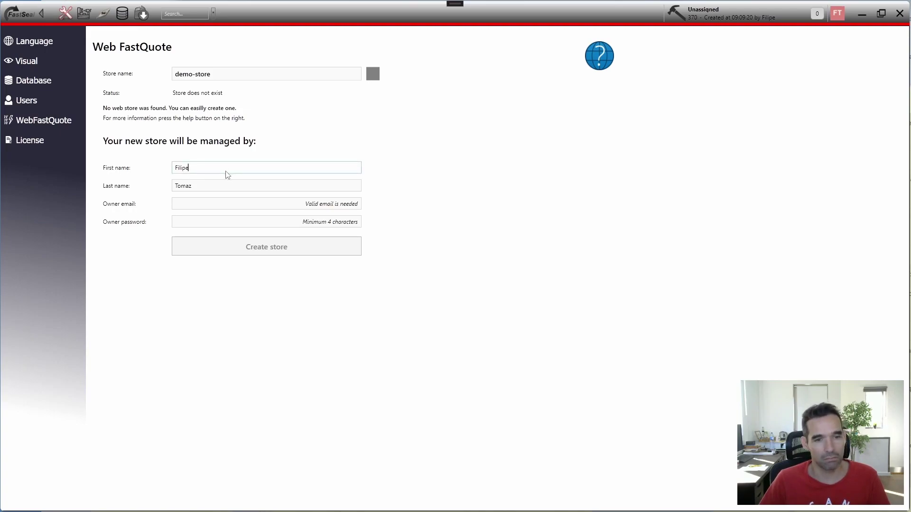
pyautogui.click(211, 185)
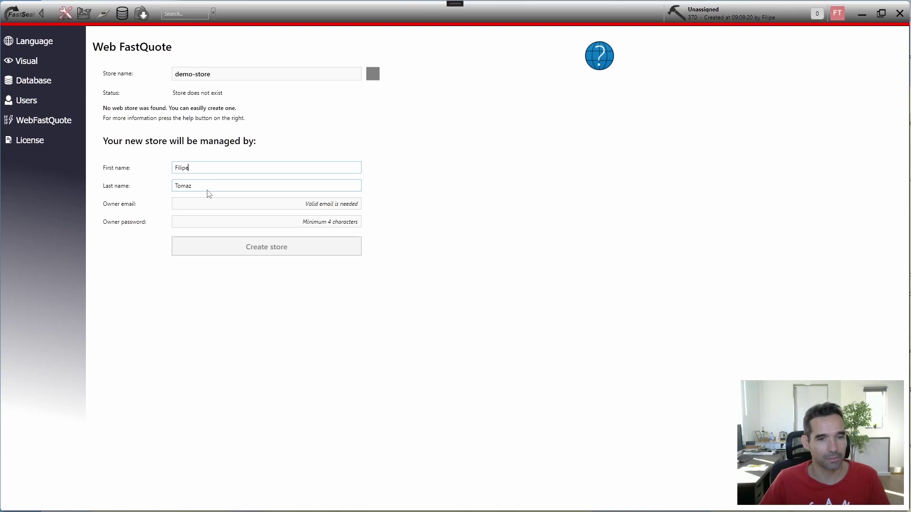
pyautogui.click(197, 208)
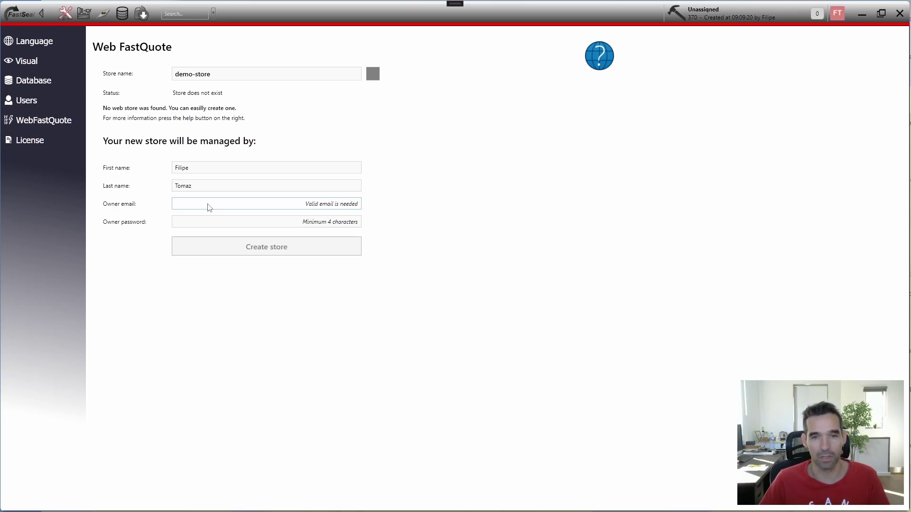
pyautogui.write('fa')
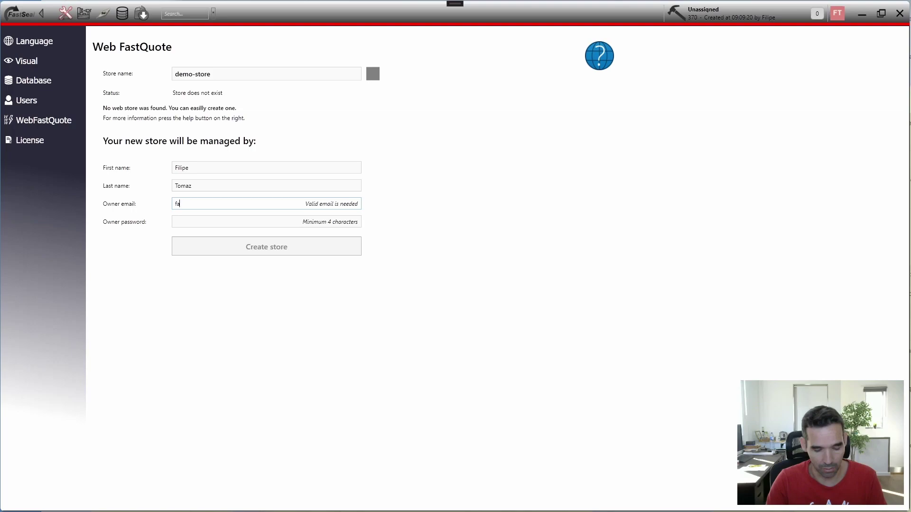
pyautogui.write('ke@')
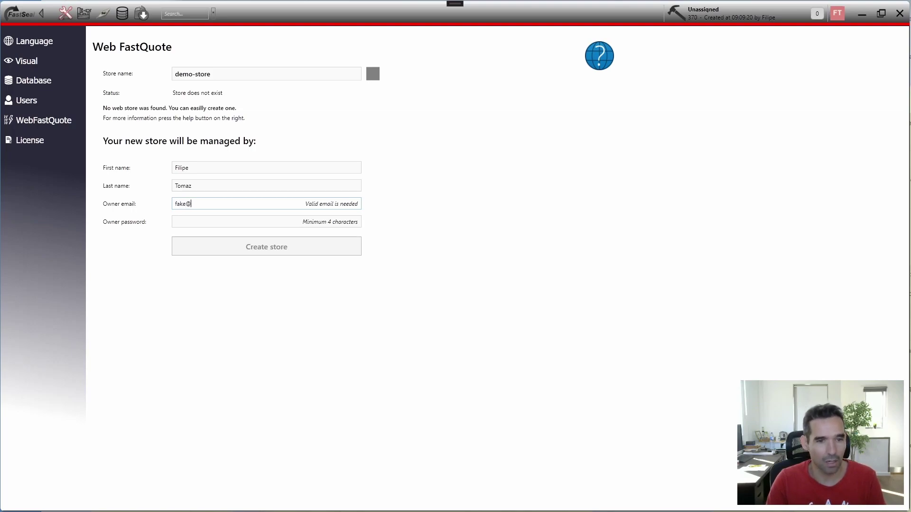
pyautogui.write('fake.')
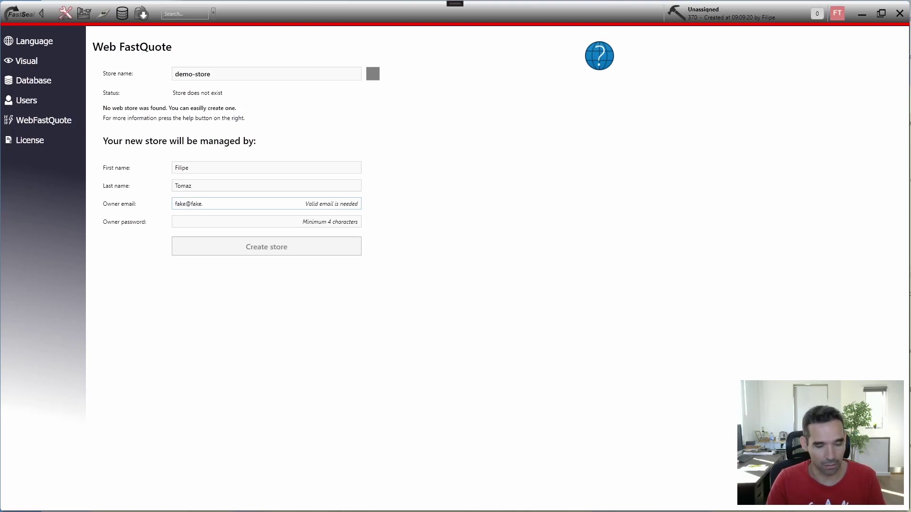
pyautogui.write('com')
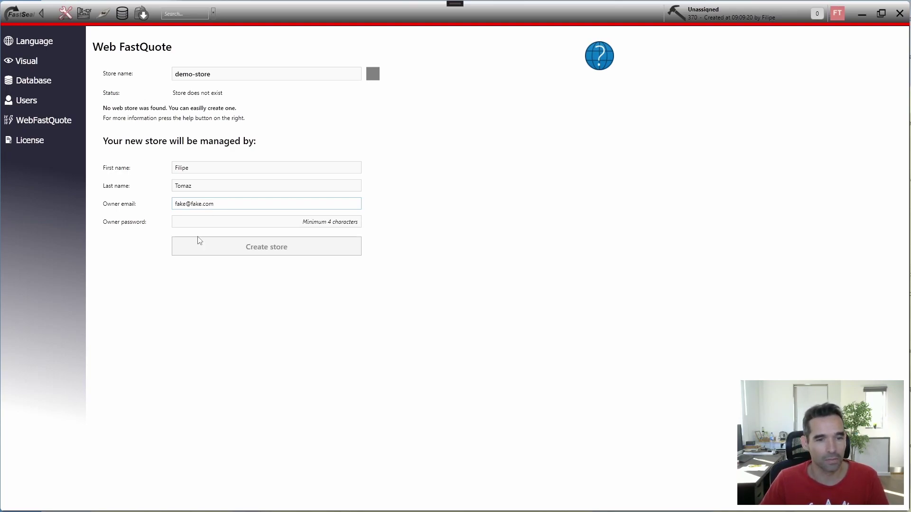
pyautogui.click(234, 225)
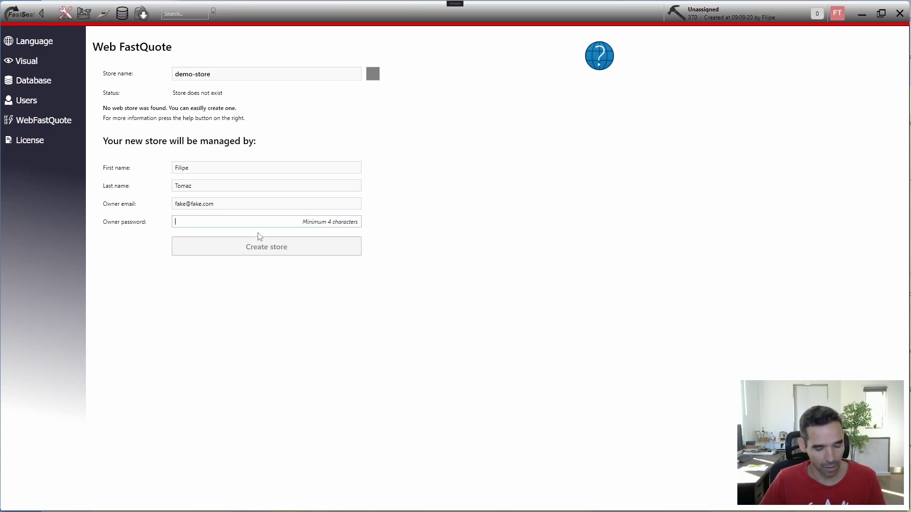
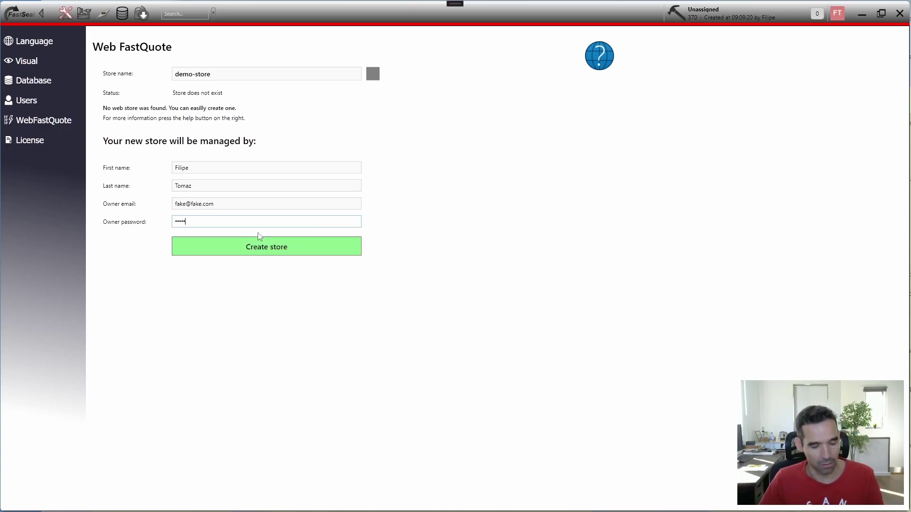
# Step: Create the demo-store web store and confirm the login credentials dialog
pyautogui.click(285, 254)
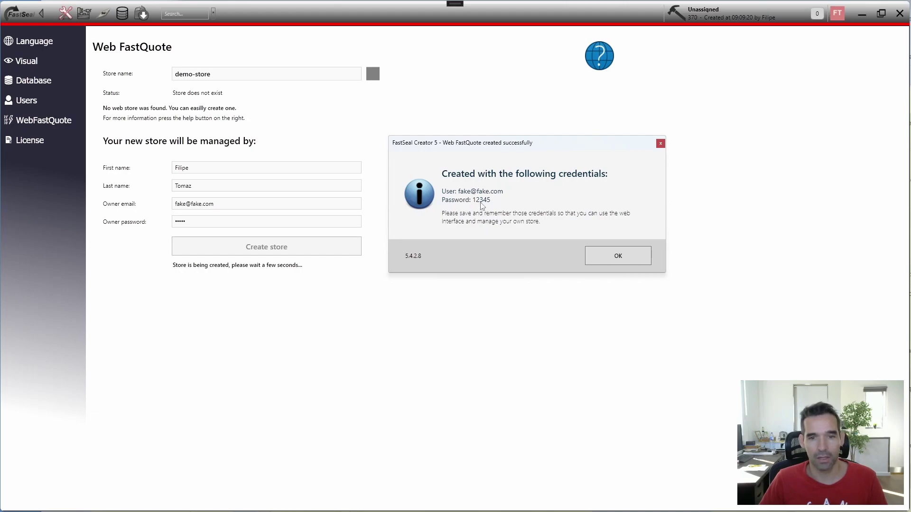
pyautogui.click(612, 256)
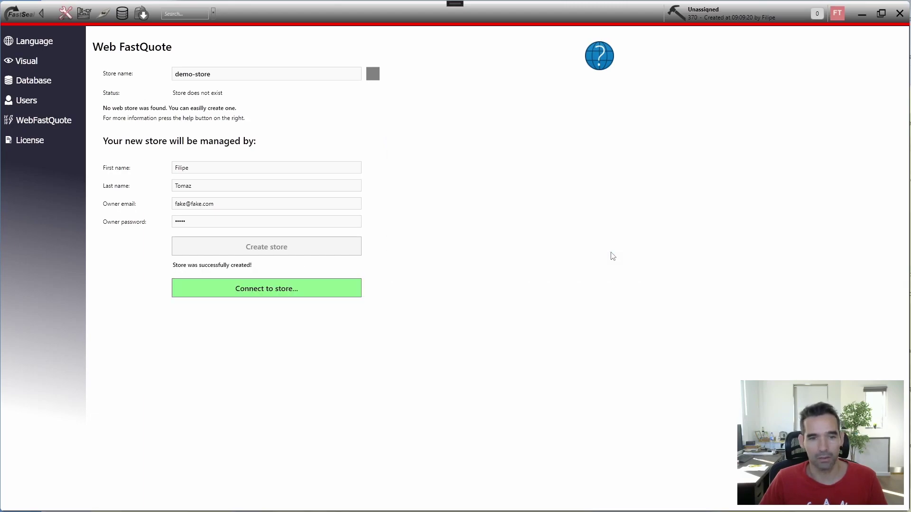
# Step: Connect to demo-store and load its Dashboard with admin and storefront addresses
pyautogui.click(282, 294)
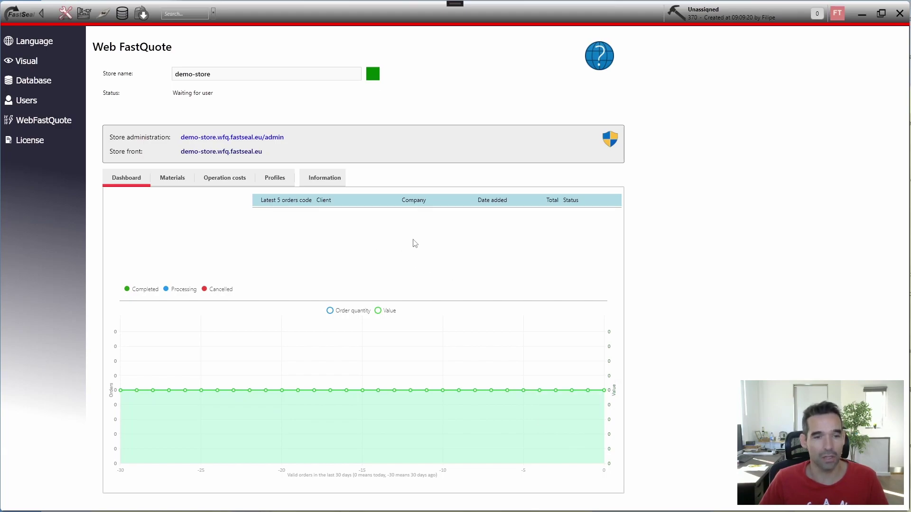
# Step: Review Materials (591 local), then Operation costs, ending on Profiles (817 local)
pyautogui.click(169, 181)
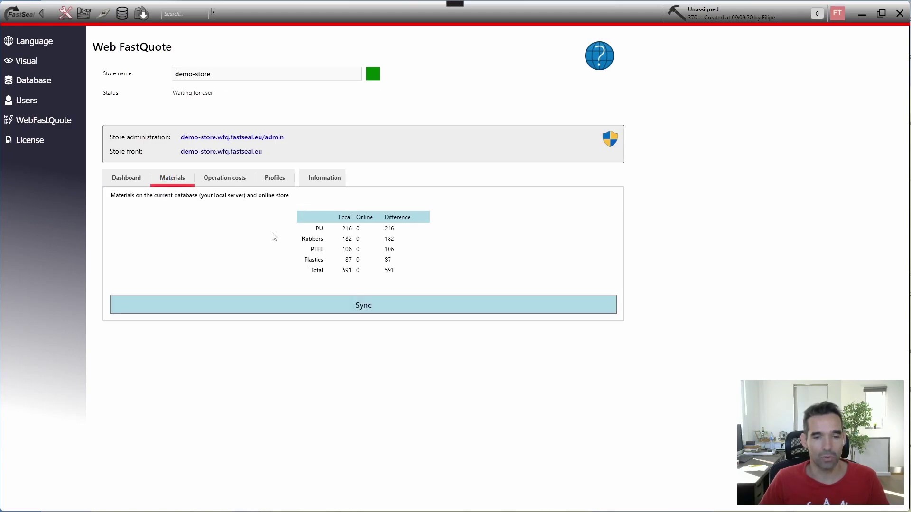
pyautogui.click(220, 182)
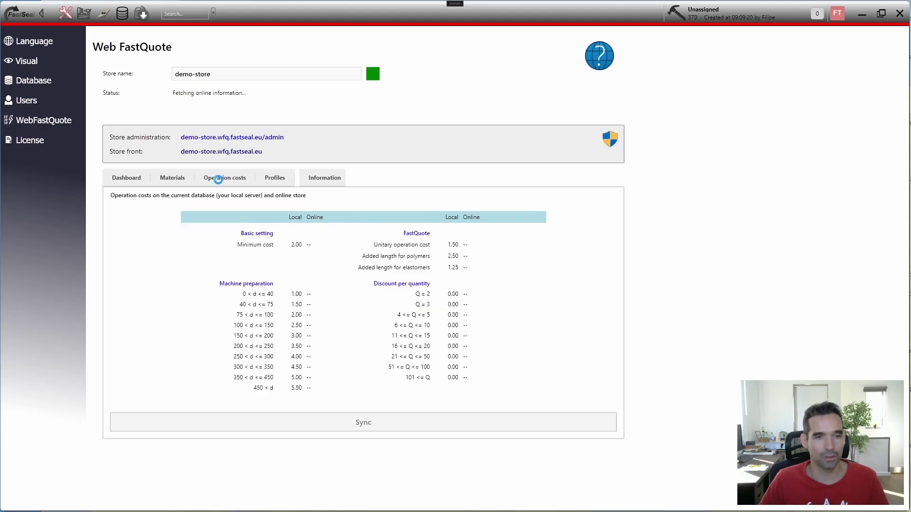
pyautogui.click(278, 181)
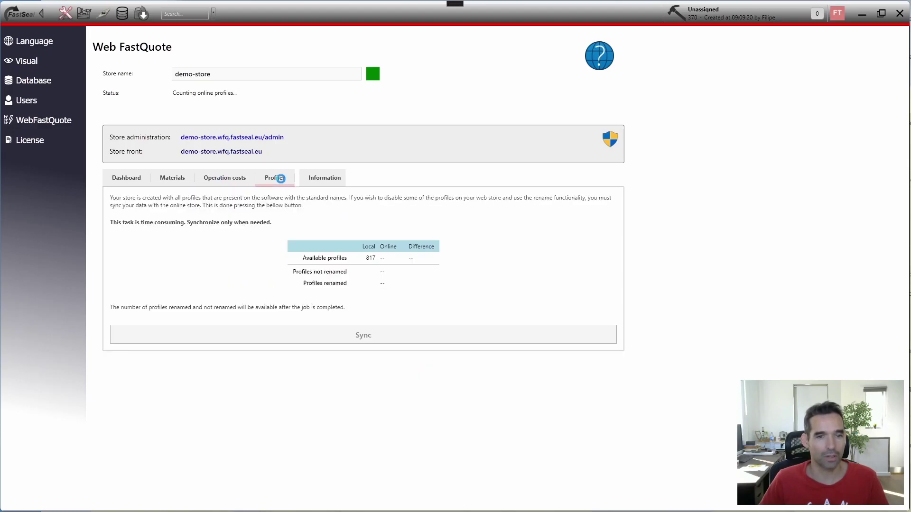